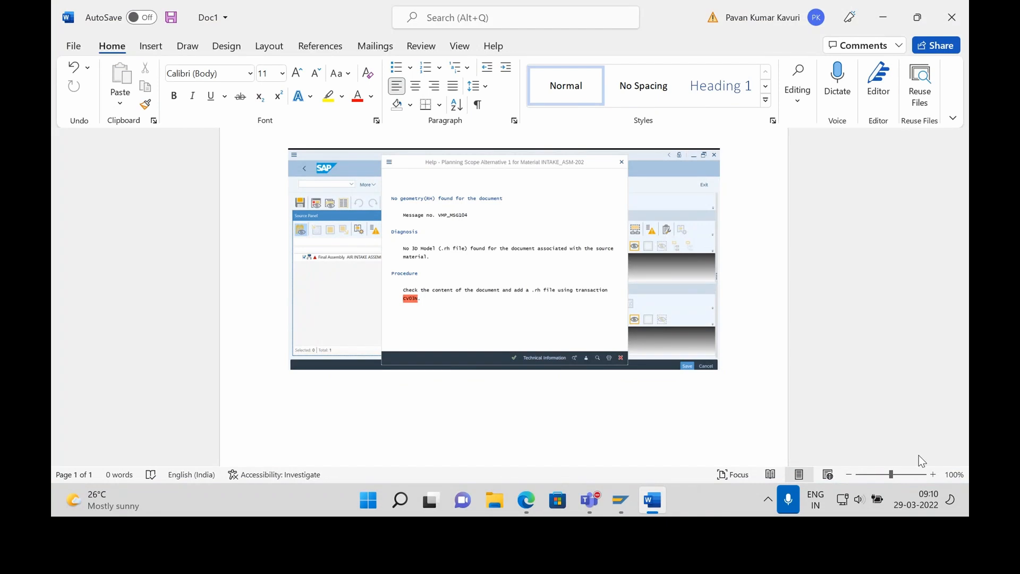
Enlarge the help message screenshot in the Word document and read its diagnosis and procedure for the missing geometry
left_click(908, 474)
left_click_drag(495, 461, 917, 467)
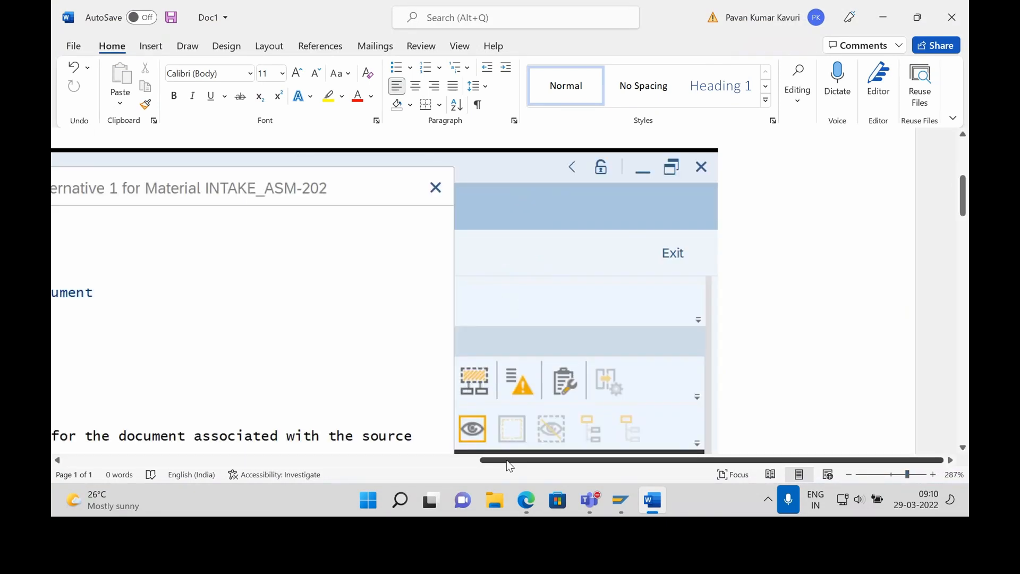
left_click_drag(507, 468, 296, 461)
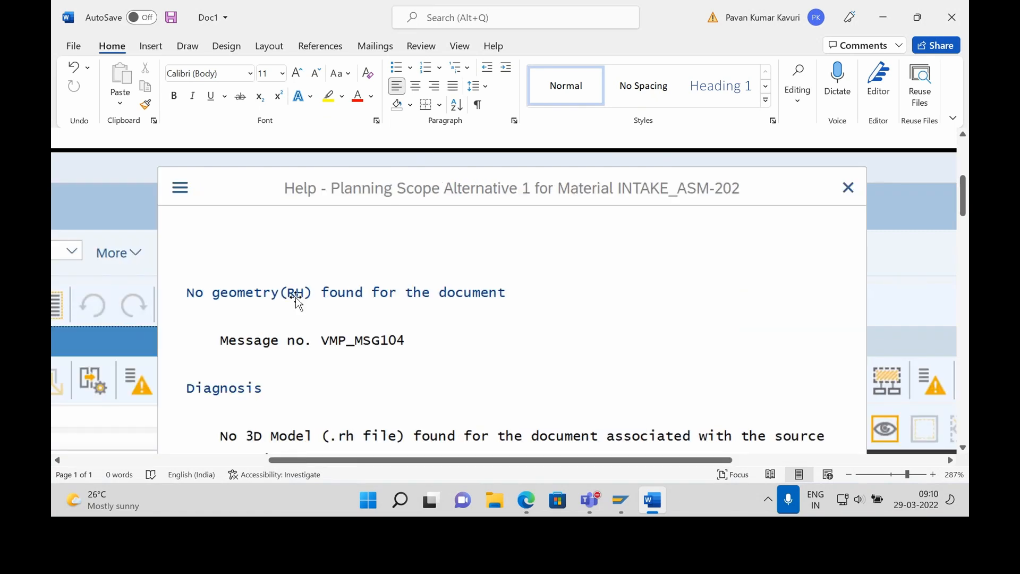
left_click_drag(963, 196, 963, 230)
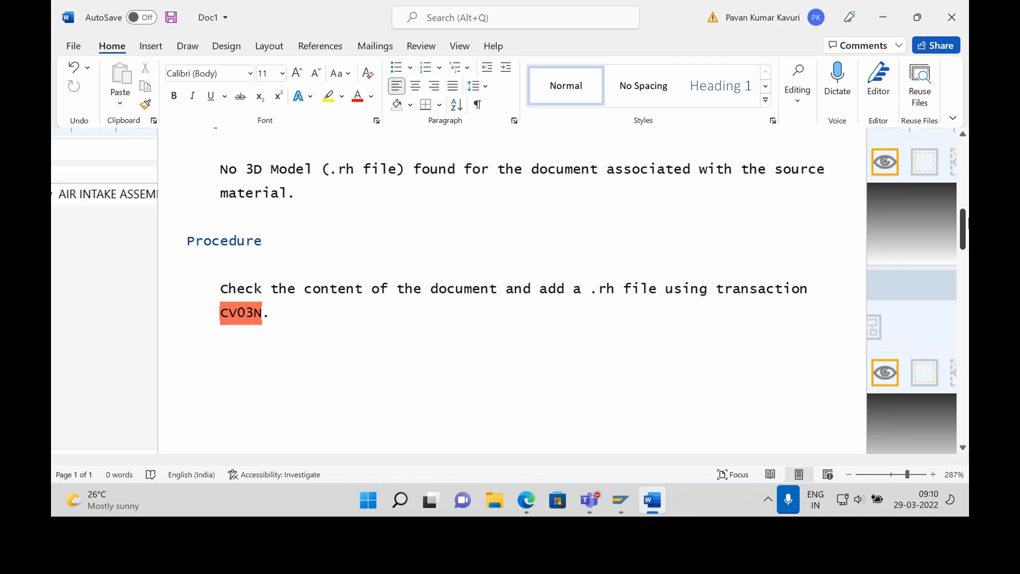
mouse_move(620, 500)
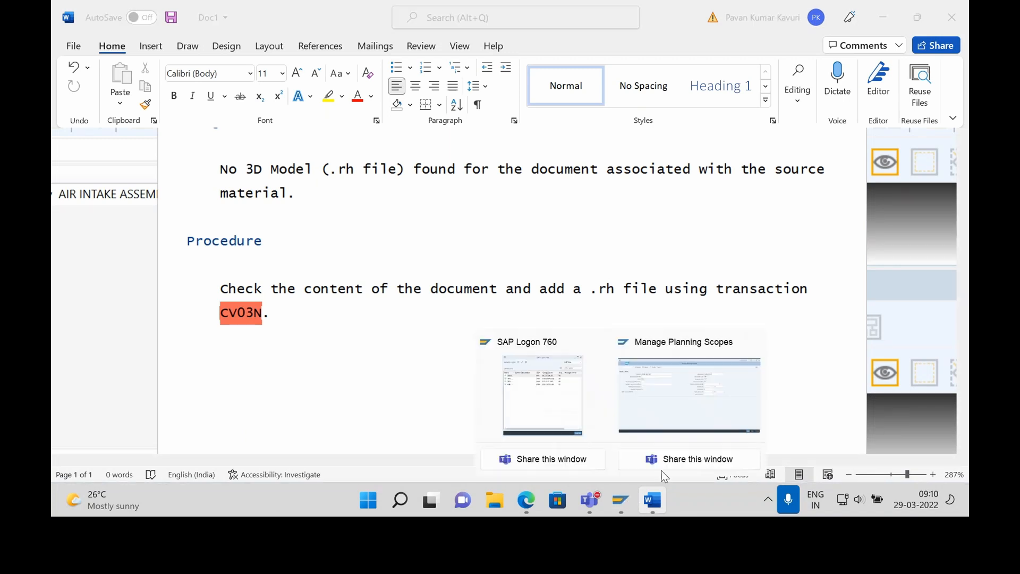
left_click(688, 398)
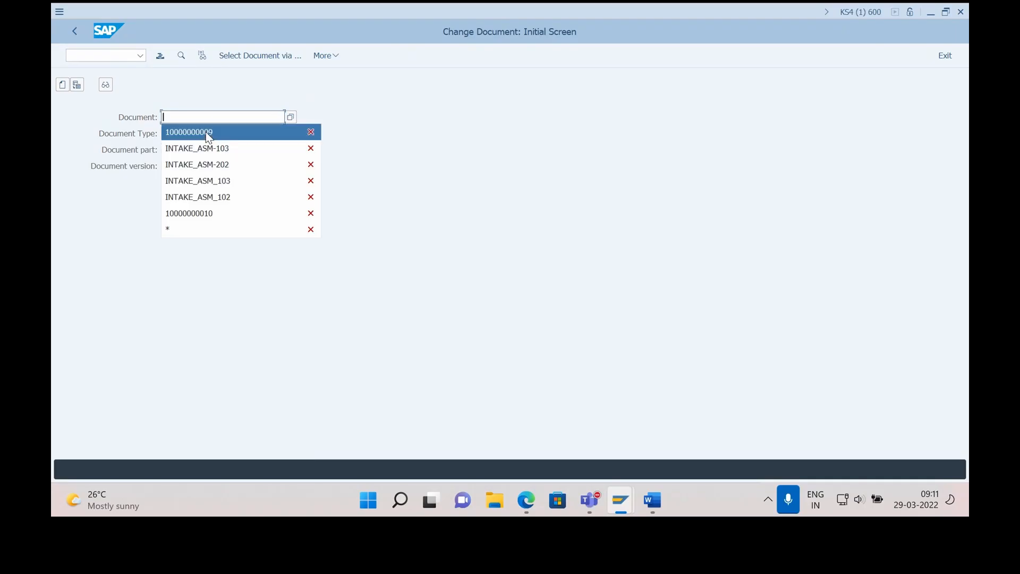
left_click(205, 132)
key("Return")
left_click(171, 132)
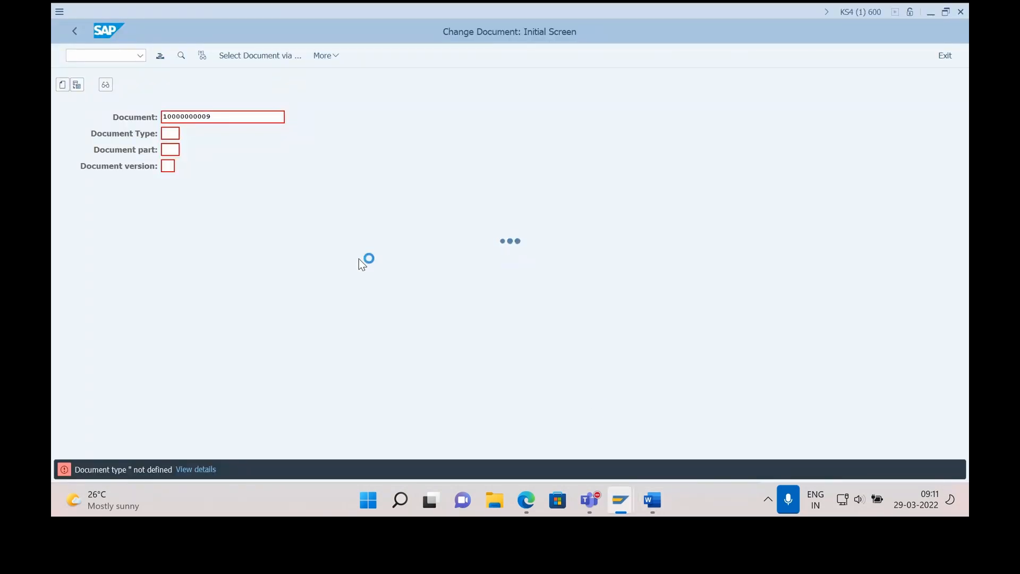
mouse_move(621, 501)
left_click(756, 394)
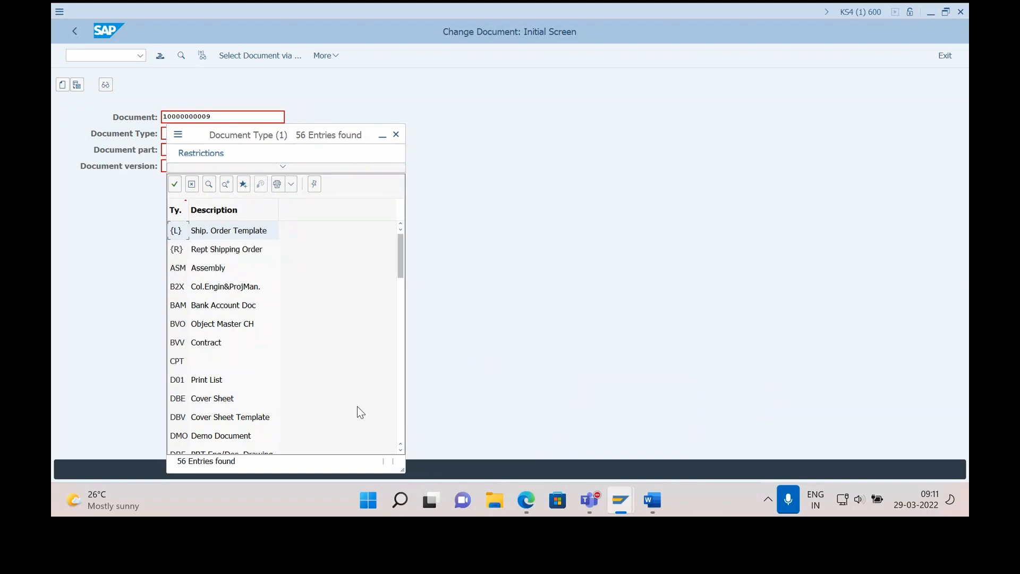
scroll(401, 416, "down", 14)
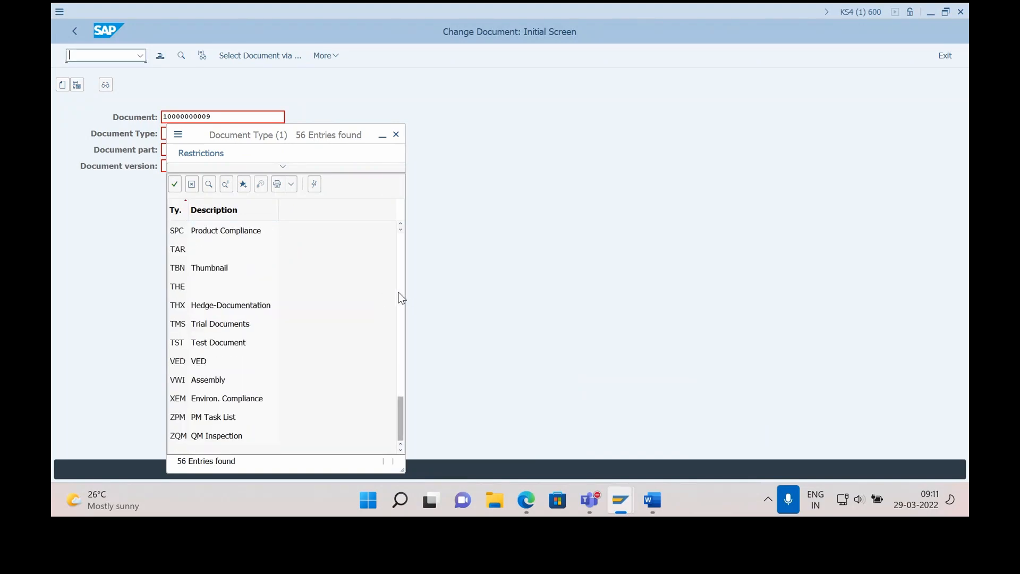
scroll(399, 295, "up", 4)
scroll(400, 374, "down", 4)
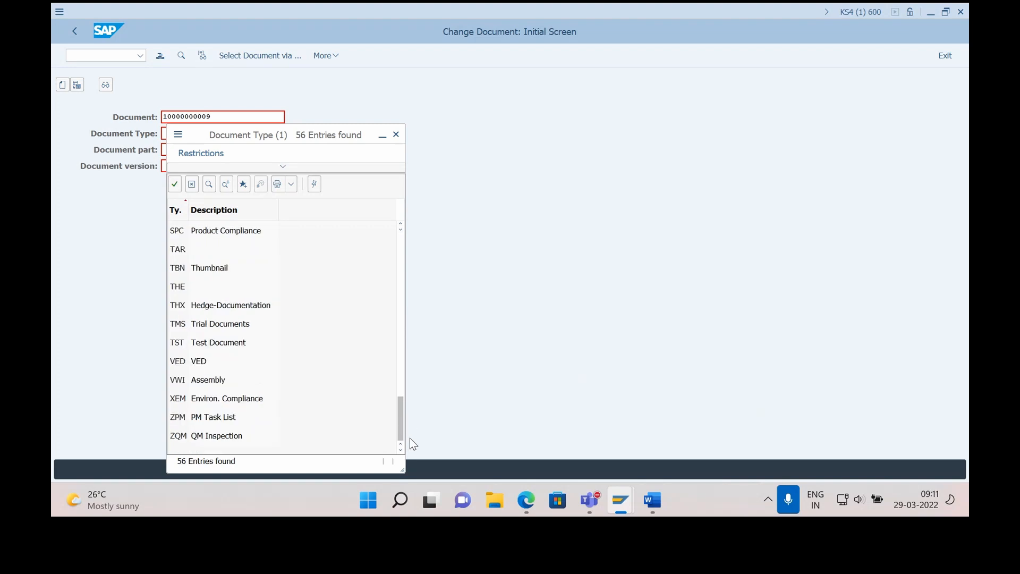
double_click(178, 358)
key("Return")
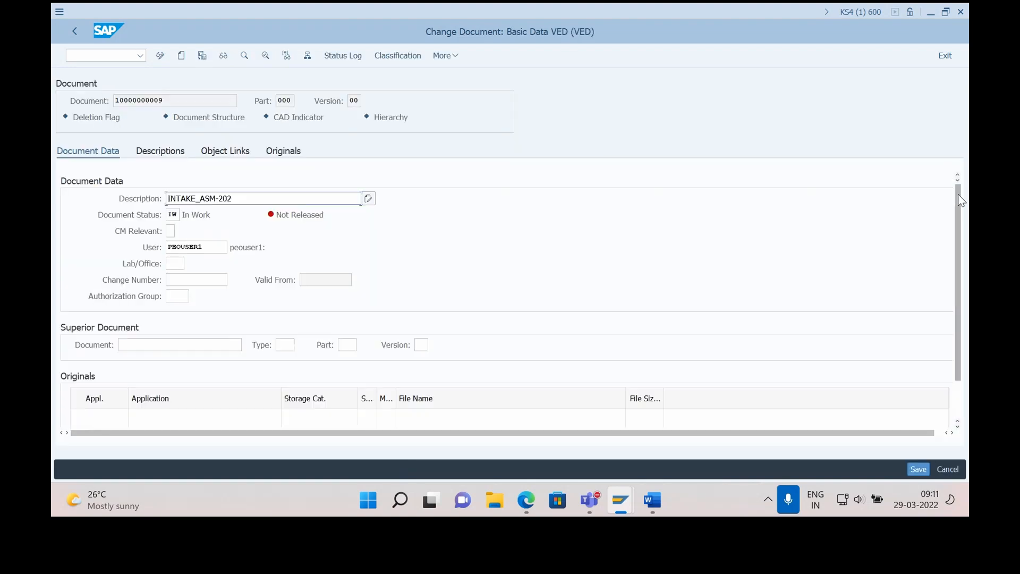
Add INTAKE_ASM-202.vds as an original of the document with application VDS, allowing SAP to access the file
scroll(955, 276, "down", 3)
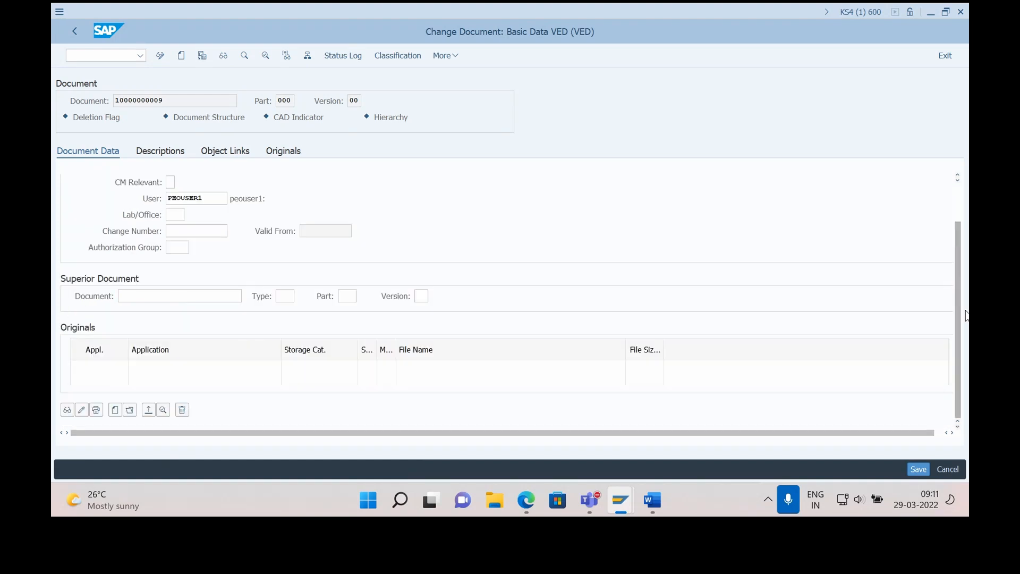
scroll(966, 281, "up", 1)
left_click(286, 151)
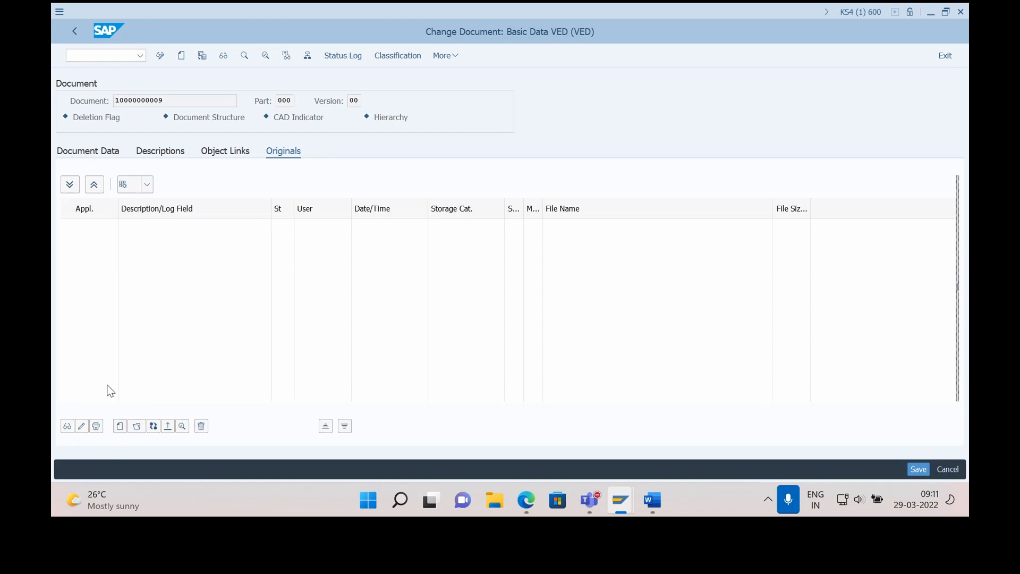
left_click(120, 426)
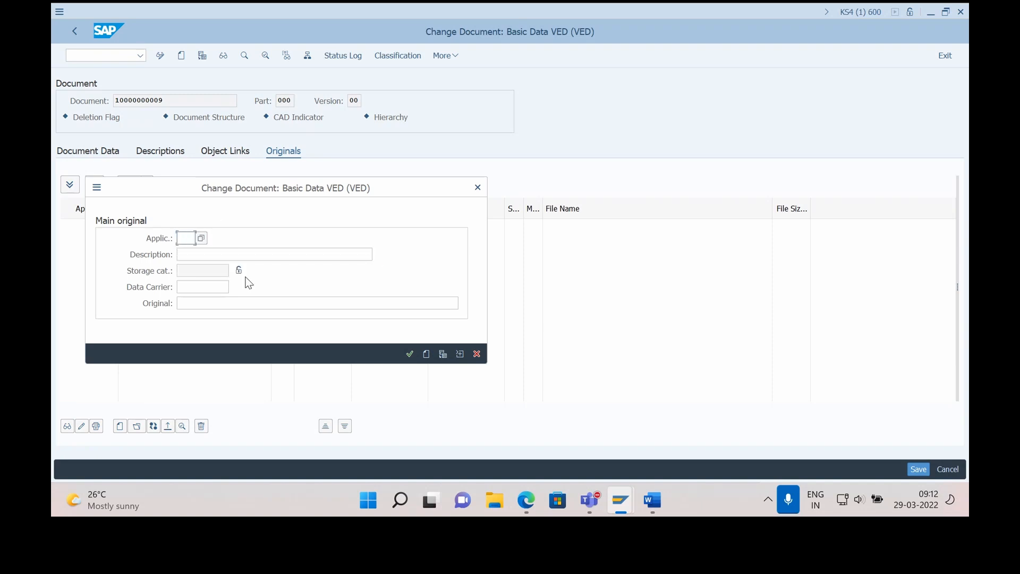
type("VDS")
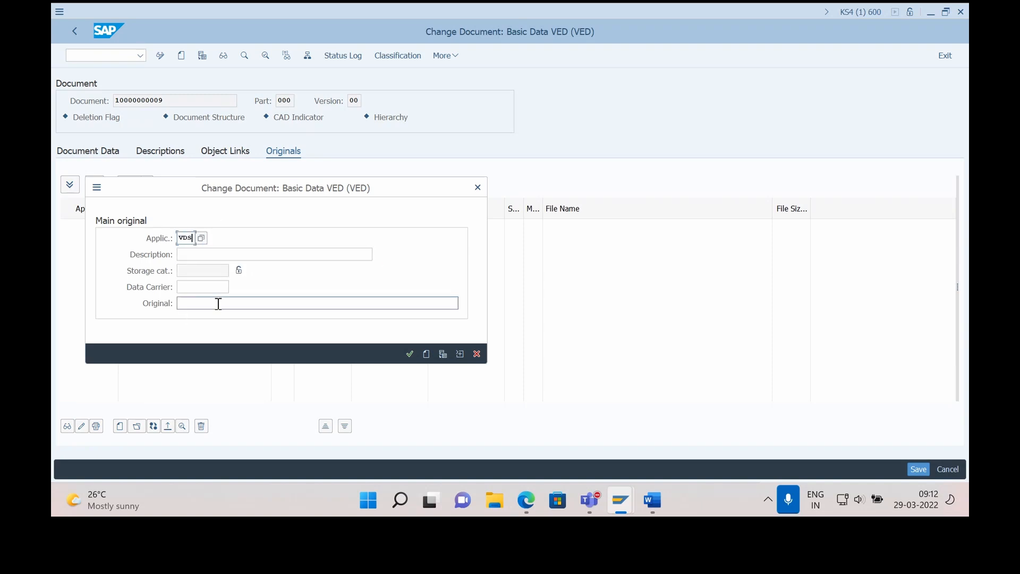
left_click(218, 303)
left_click(463, 303)
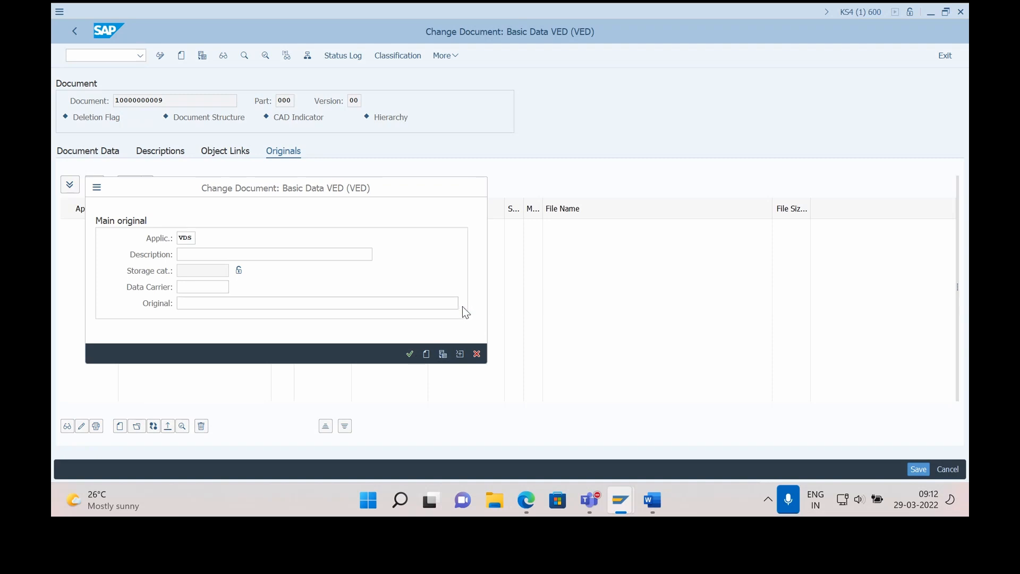
double_click(205, 259)
left_click(154, 301)
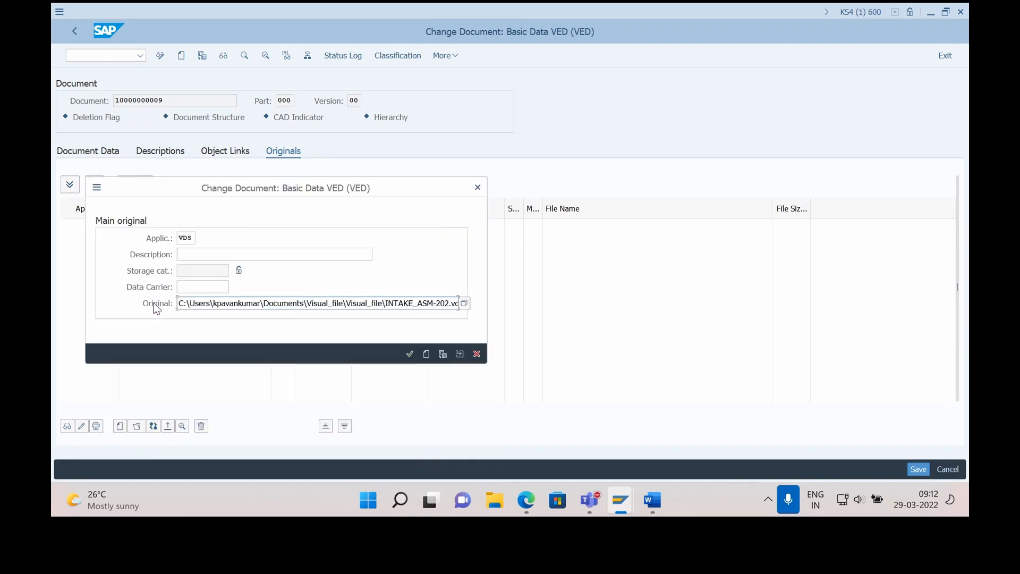
left_click(410, 354)
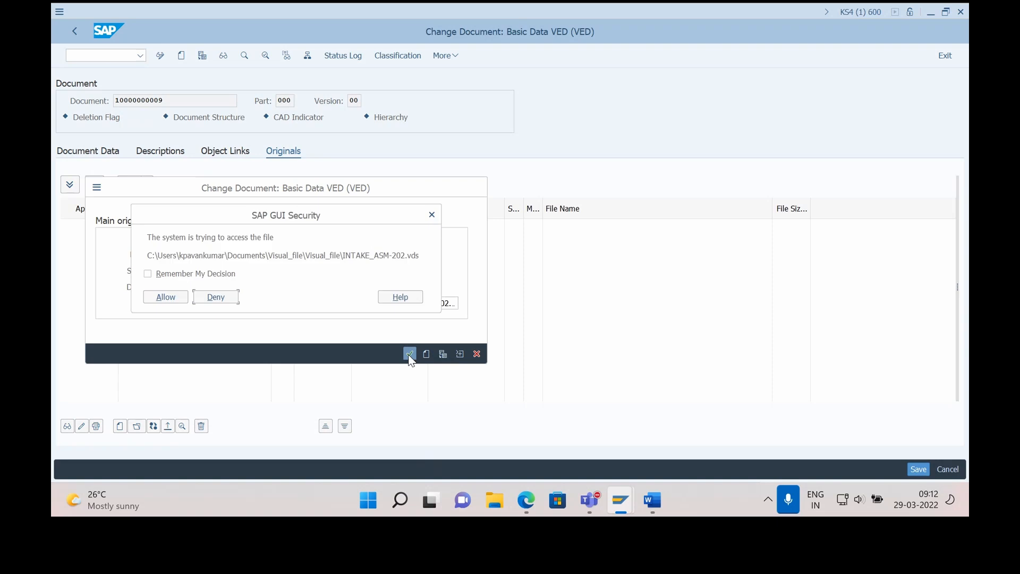
left_click(166, 301)
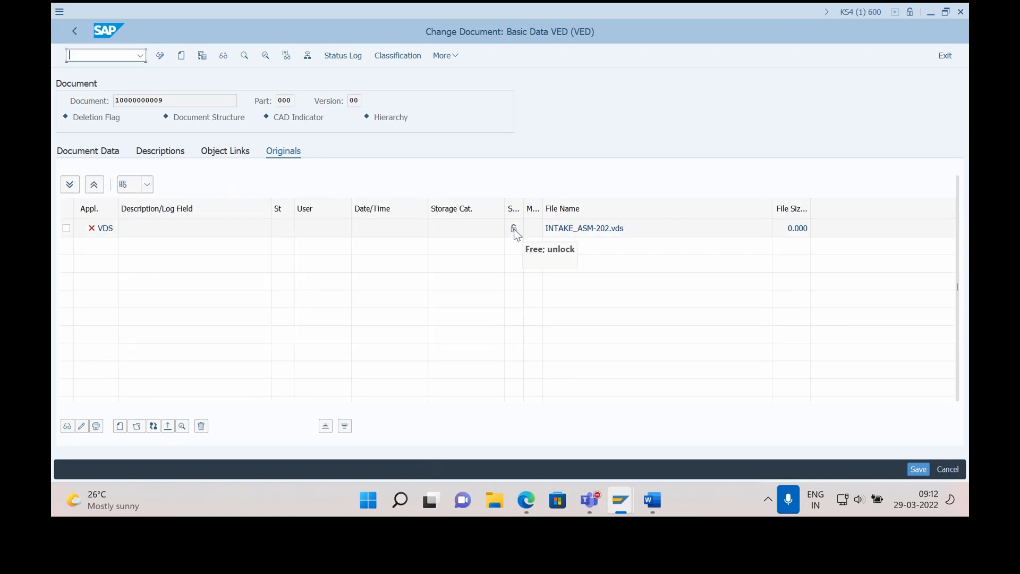
Check the INTAKE_ASM-202.vds original into storage category DMS_C1_ST and save the document, allowing file access
left_click(66, 228)
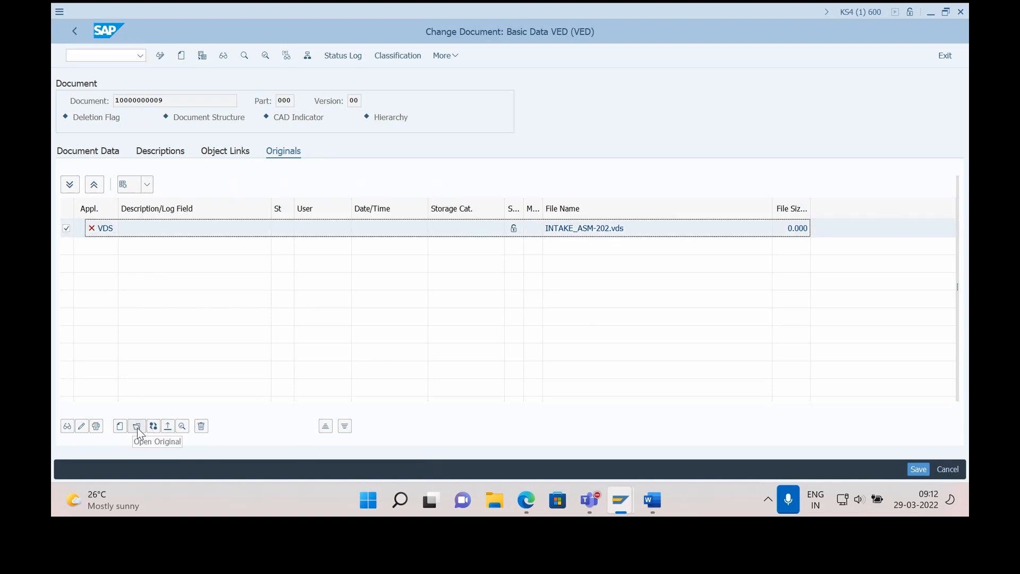
left_click(168, 426)
left_click(957, 241)
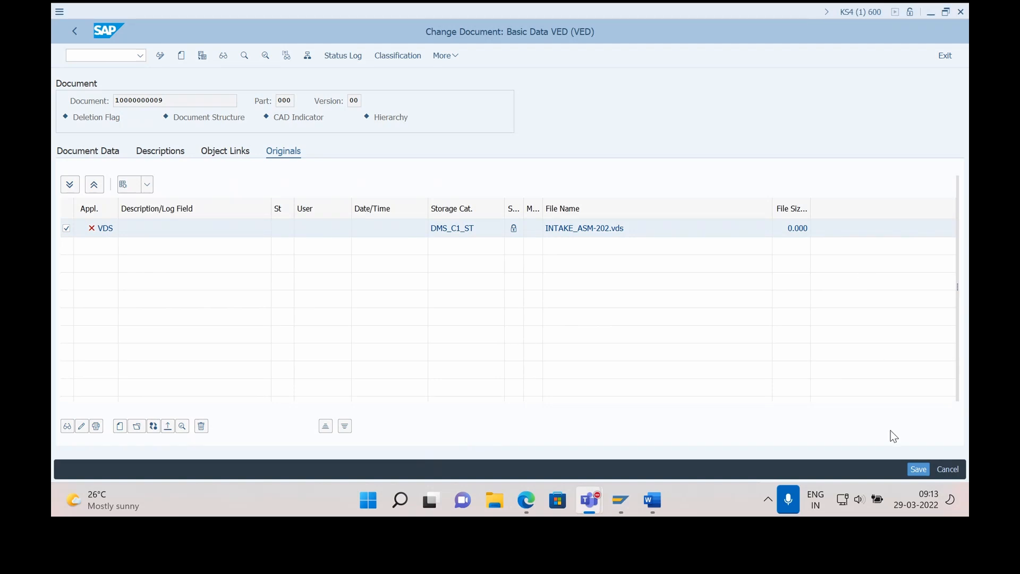
left_click(919, 470)
left_click(387, 266)
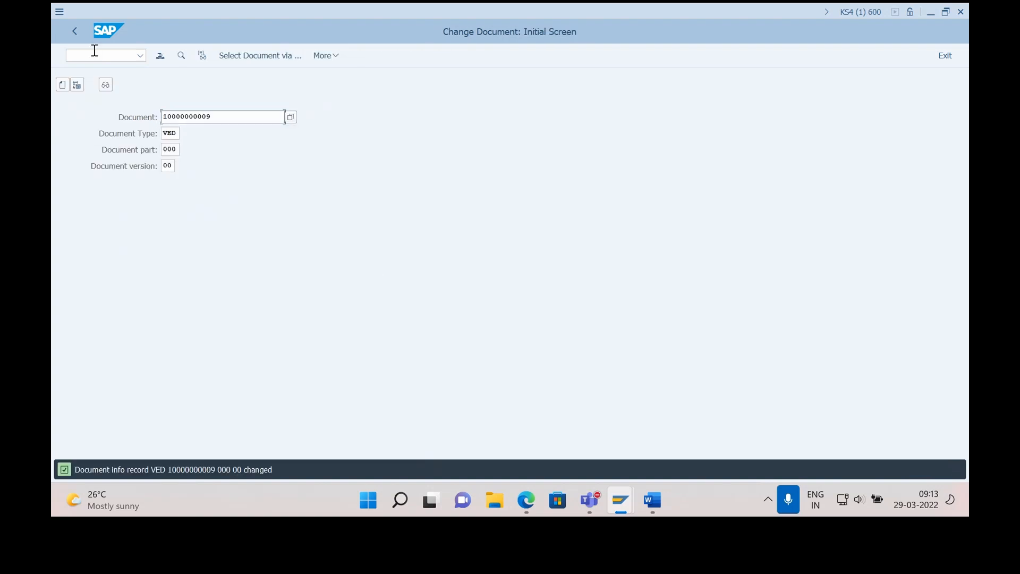
Return to Manage Planning Scopes, load the variant for material INTAKE_ASM-202 in plant PE01 with scenario 01, and run the search
left_click(75, 31)
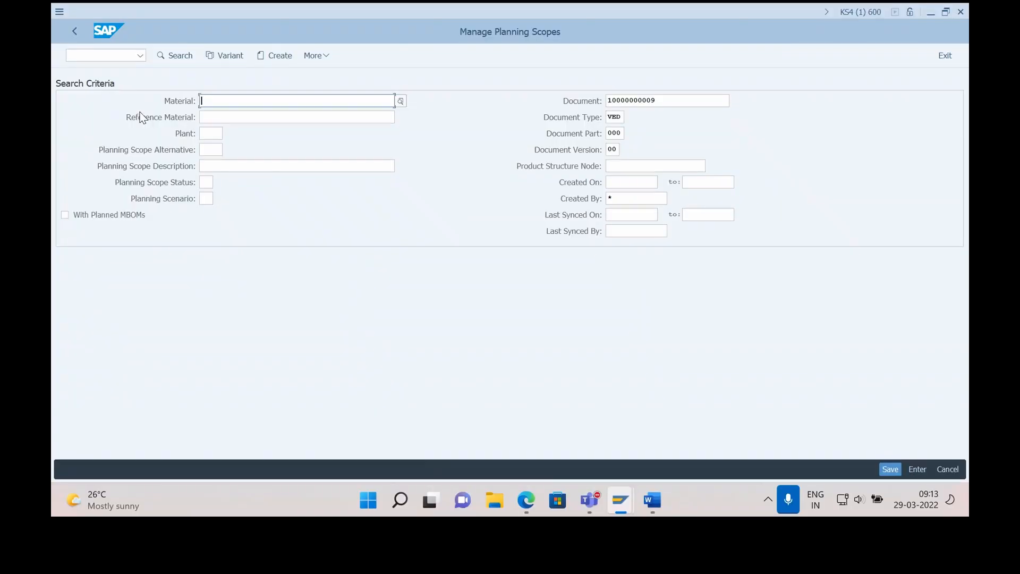
left_click(225, 56)
double_click(137, 246)
key("F8")
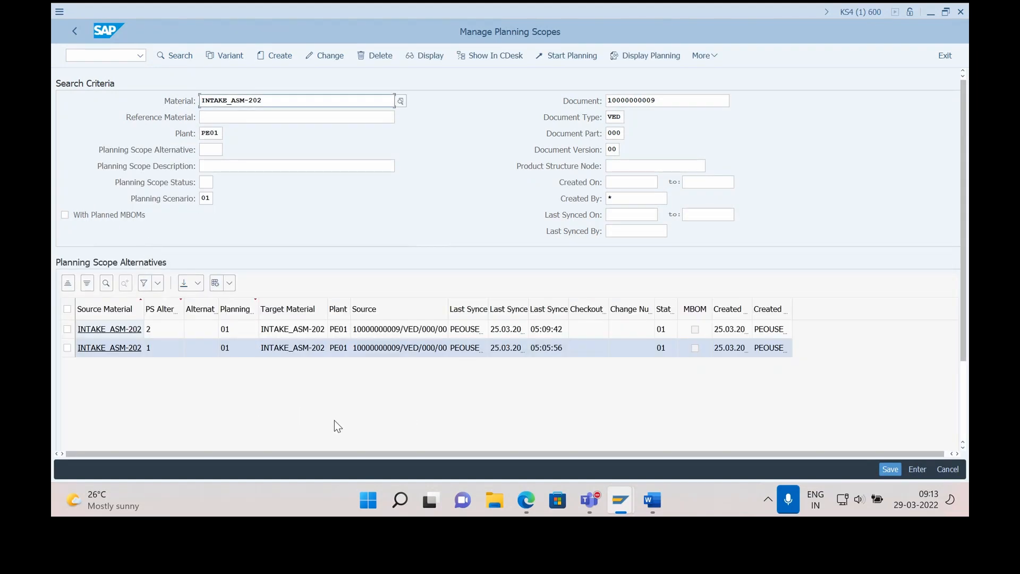
Start planning for planning scope alternative 1 of INTAKE_ASM-202 to check its geometry, and exit the planner
left_click(67, 348)
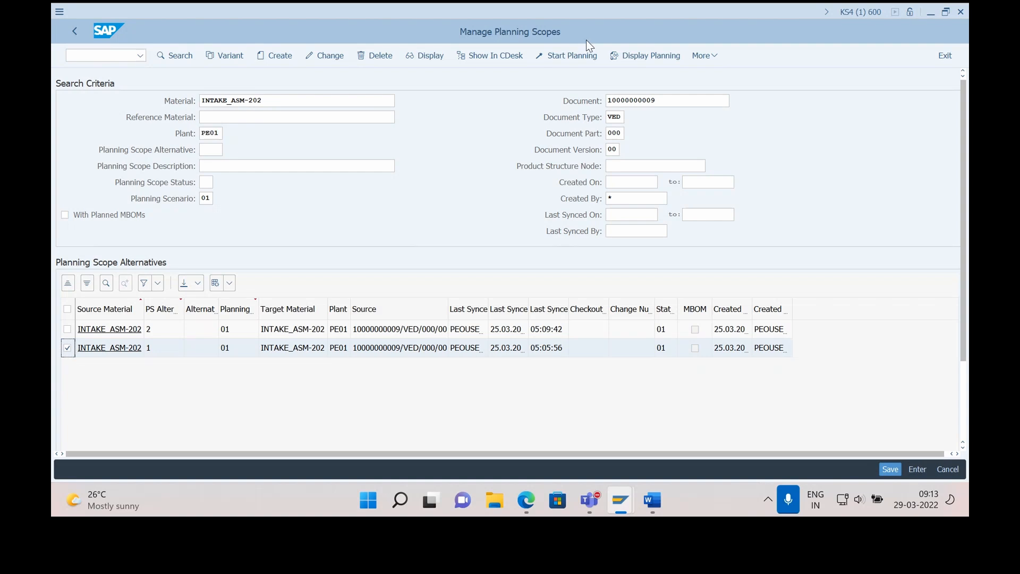
left_click(546, 56)
left_click(391, 283)
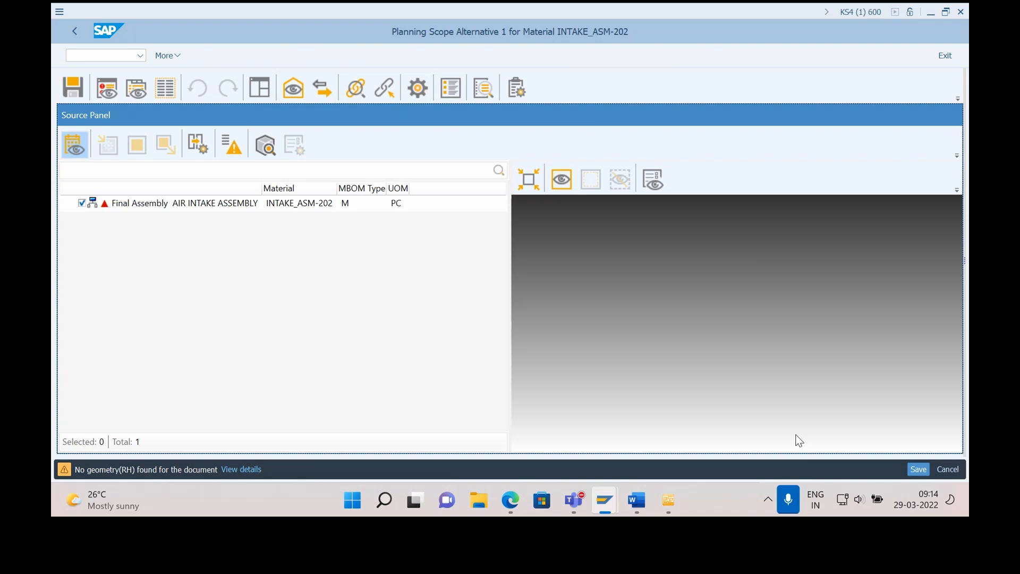
left_click(948, 469)
left_click(250, 271)
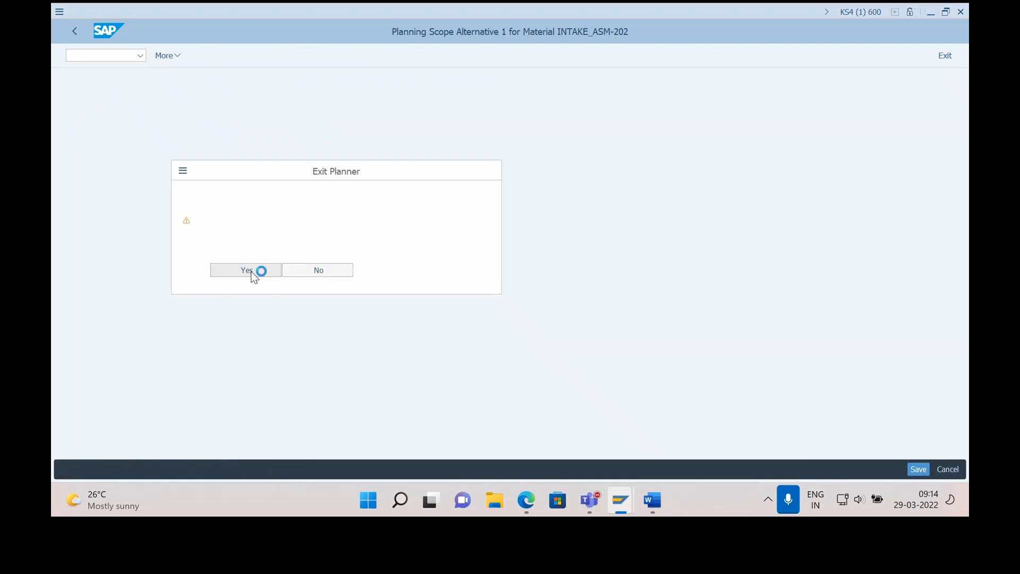
Delete planning scope alternatives 1 and 2 of material INTAKE_ASM-202, confirming each deletion
left_click(69, 350)
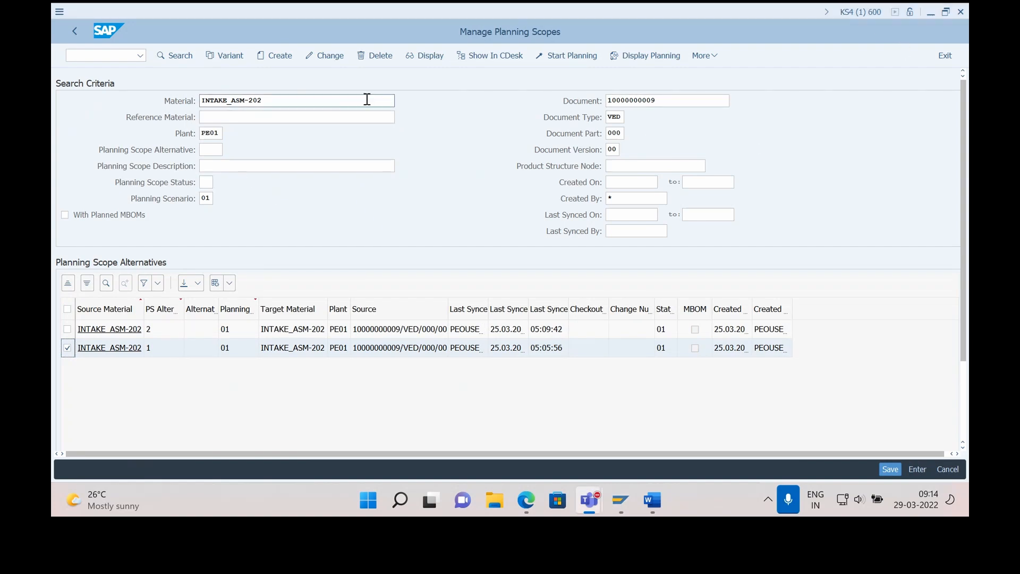
left_click(391, 56)
left_click(228, 271)
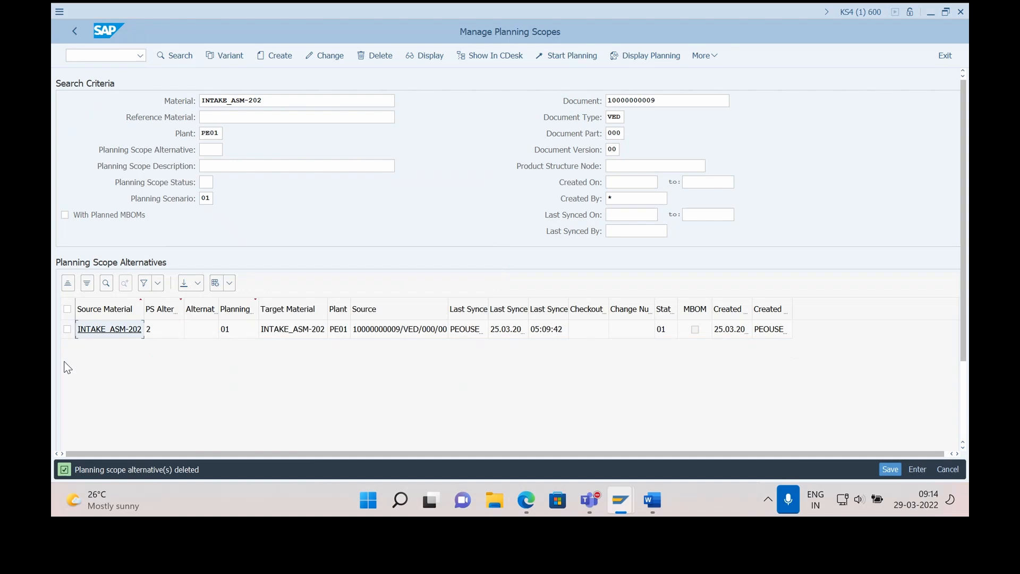
left_click(67, 330)
left_click(372, 56)
left_click(254, 272)
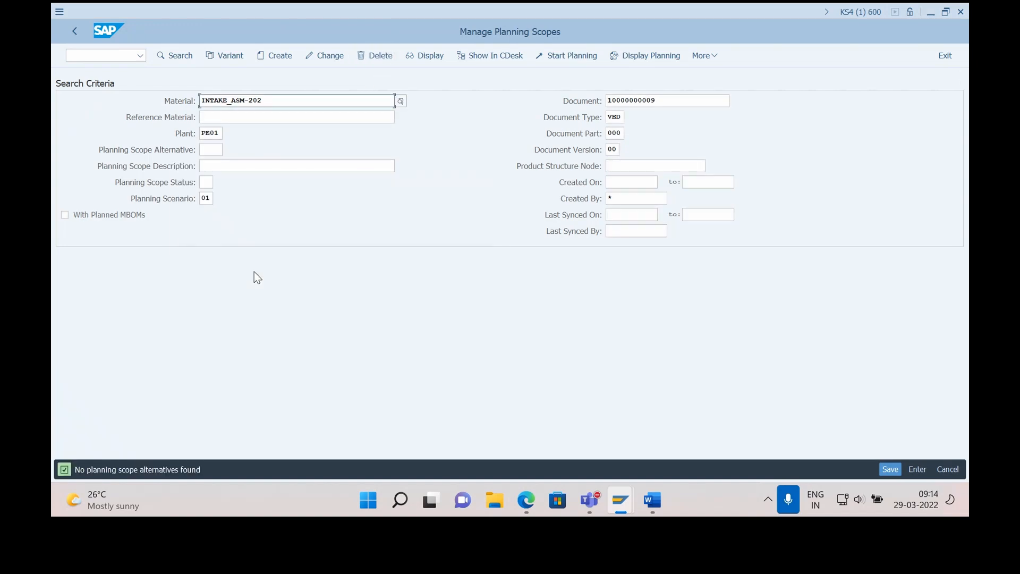
left_click(60, 11)
left_click(100, 87)
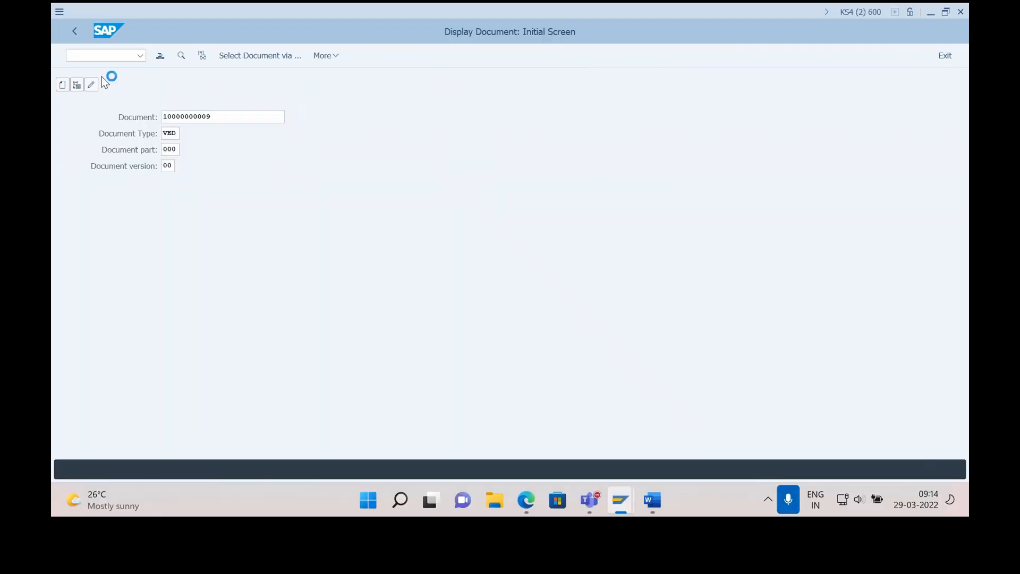
left_click(101, 76)
scroll(959, 359, "down", 2)
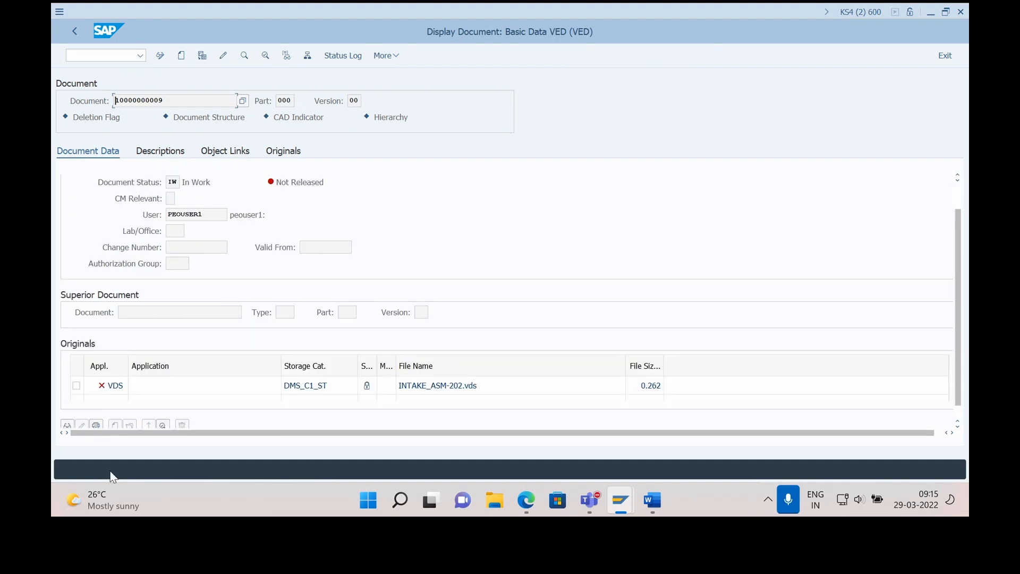
double_click(118, 392)
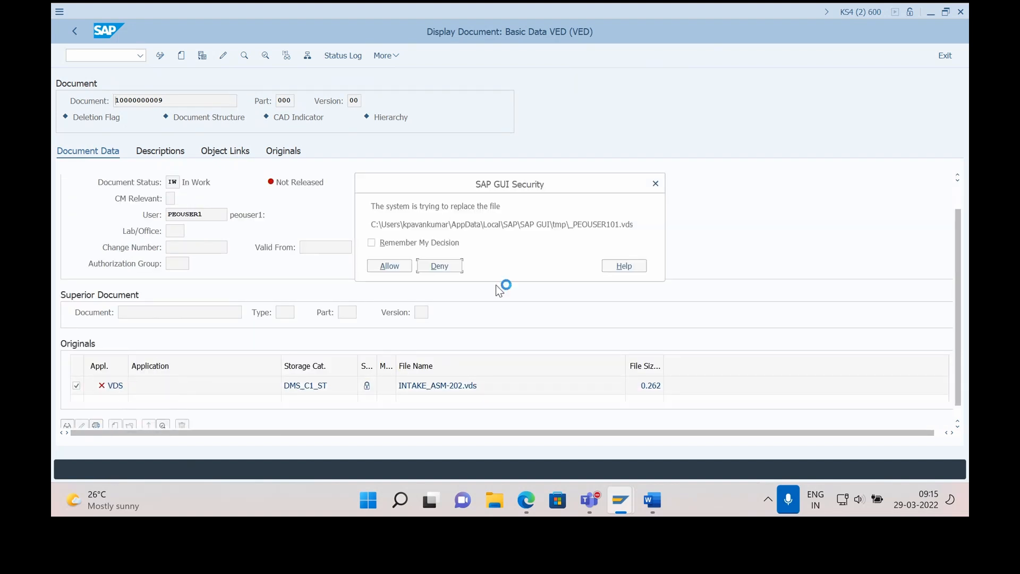
left_click(385, 264)
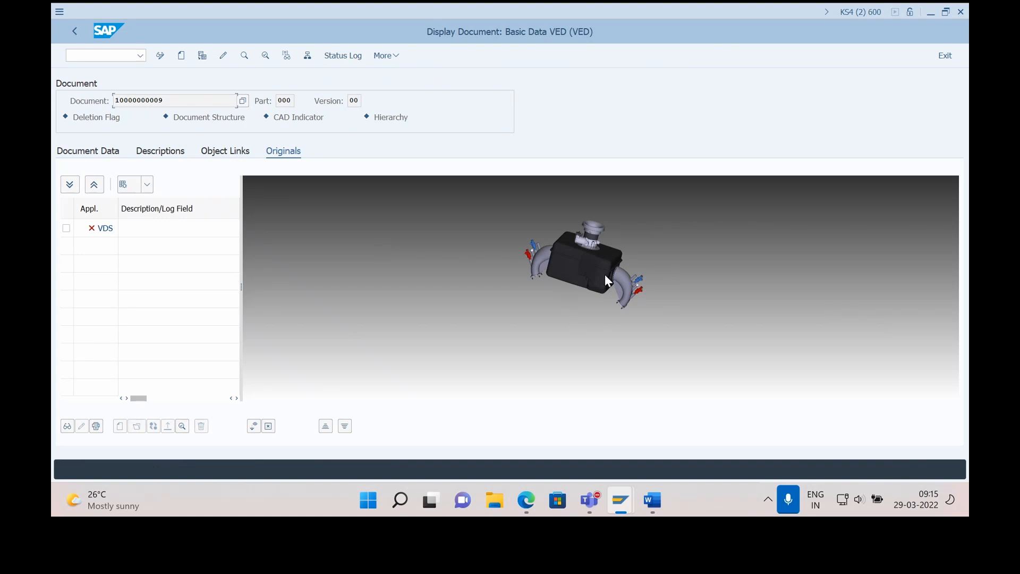
Review the displayed document's object links and originals, and return to the previous screens
left_click(219, 151)
left_click(291, 151)
left_click(74, 32)
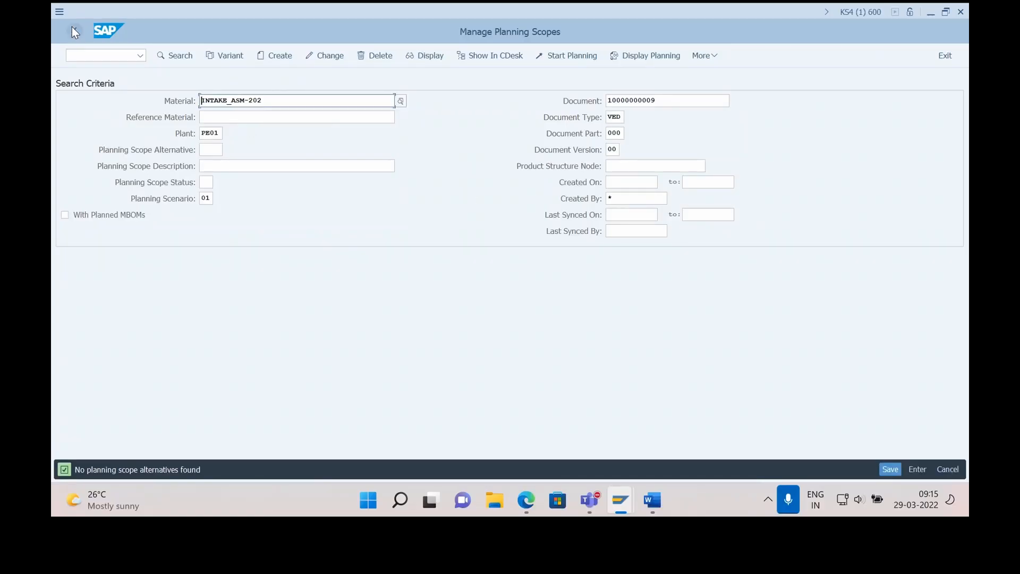
left_click(73, 32)
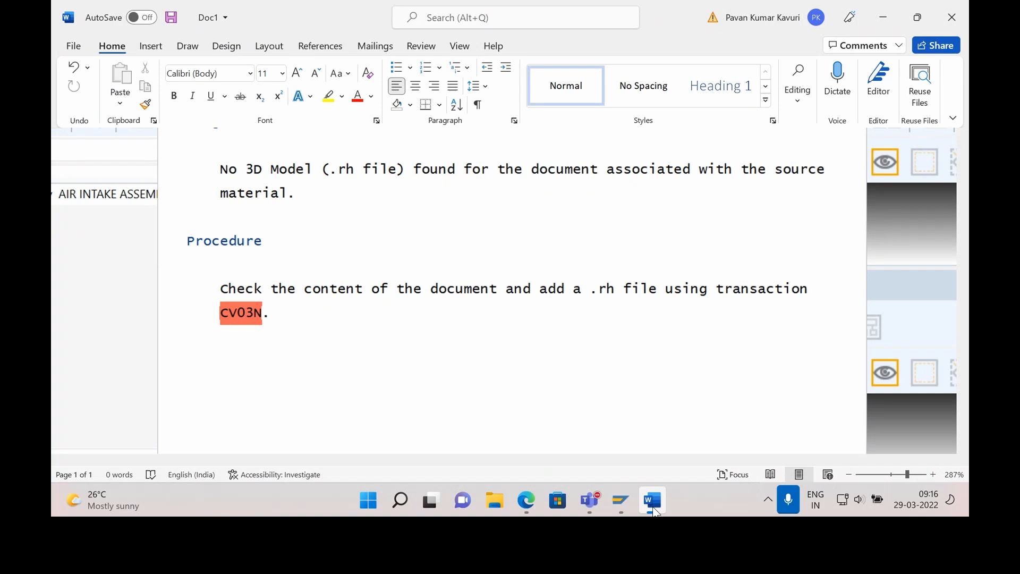
Try to close the Word document Doc1 and cancel at the save prompt
left_click(961, 30)
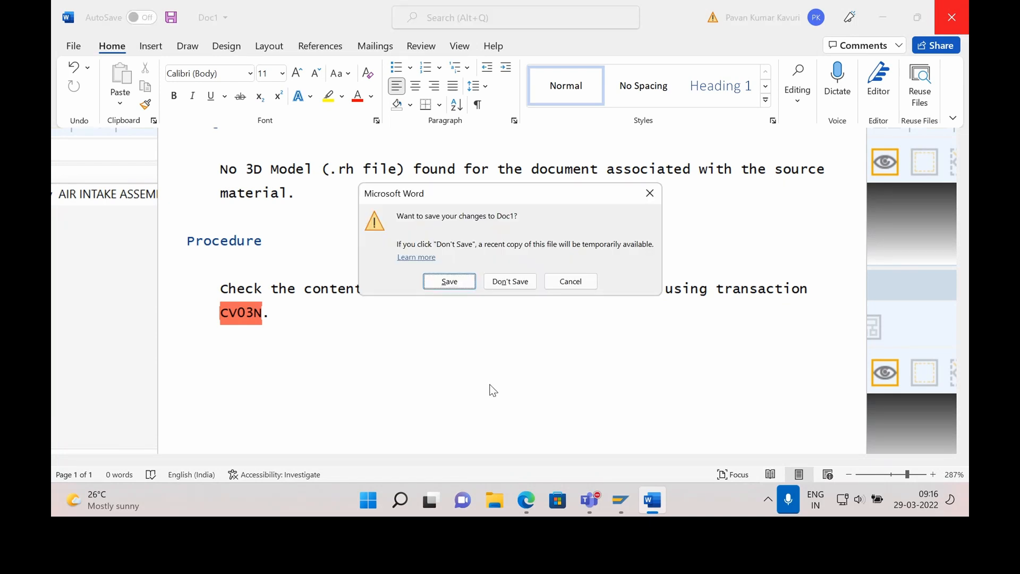
left_click(582, 276)
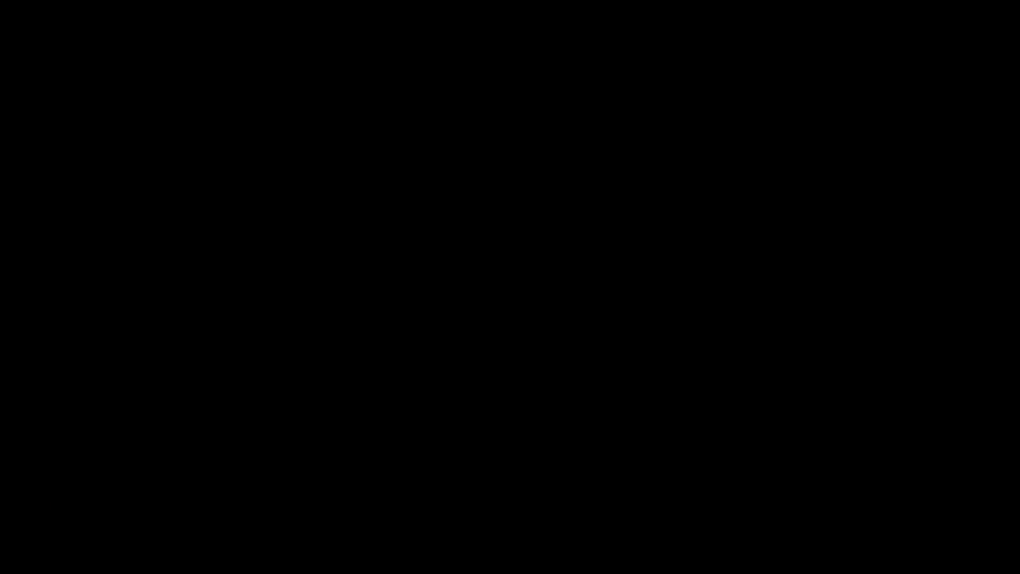